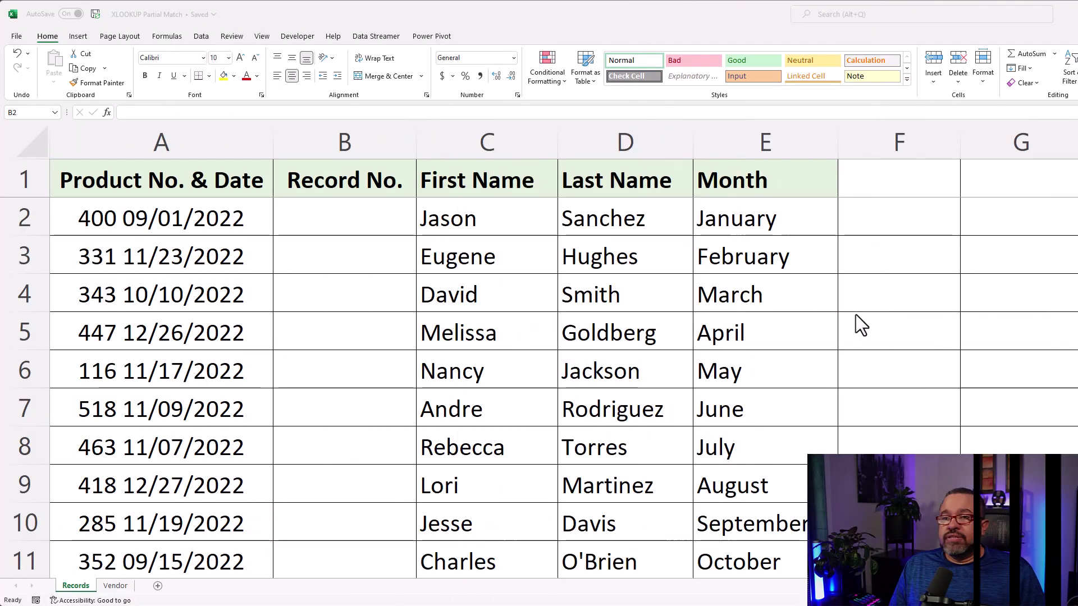
Step: Compare the Vendor sheet's product numbers with the Records sheet's entries
click(115, 585)
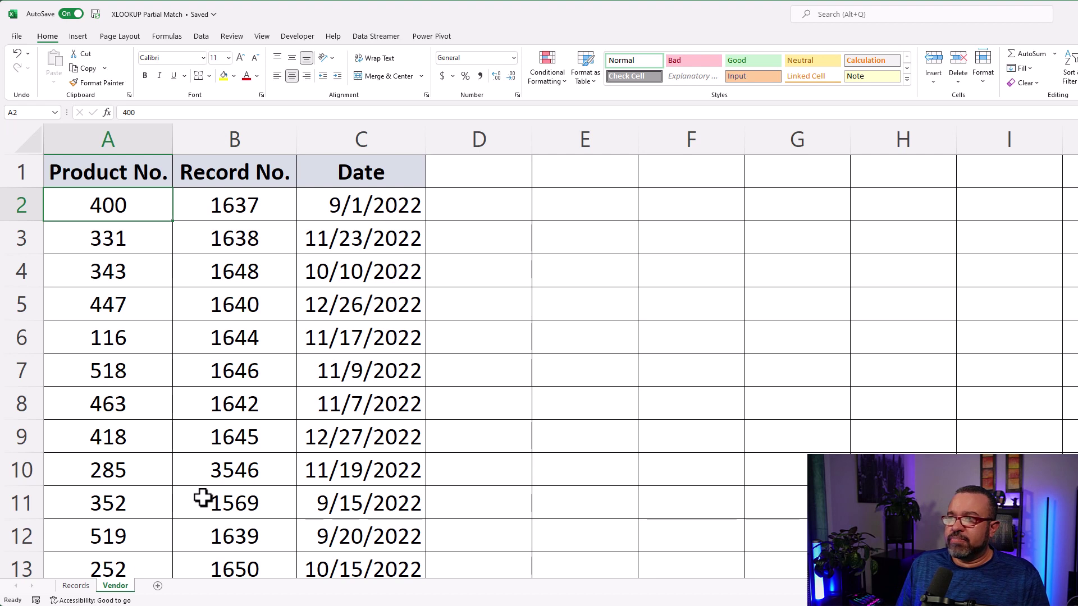
click(75, 585)
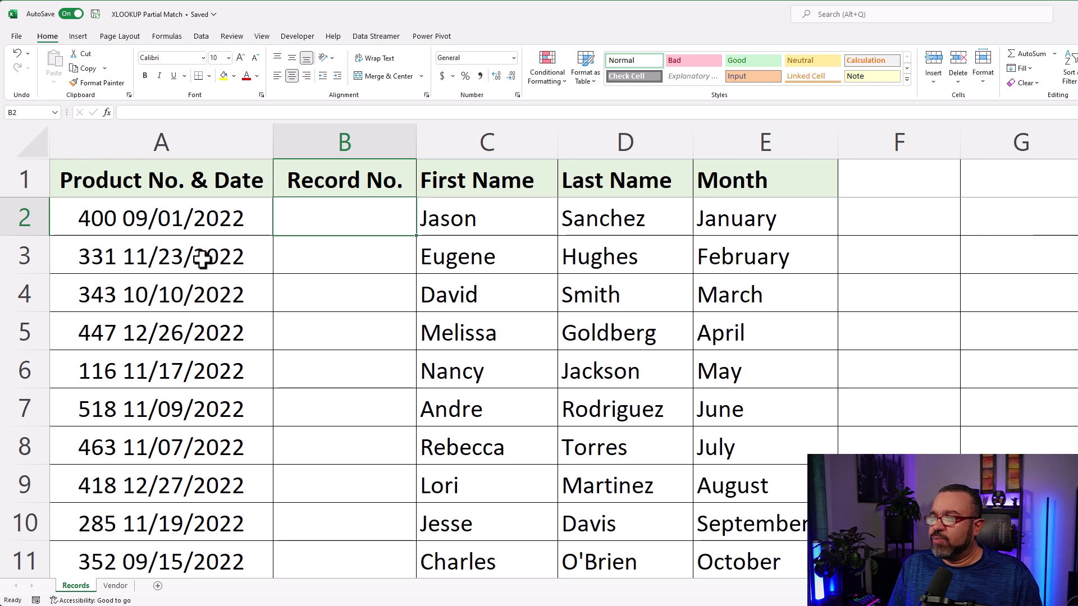
click(116, 586)
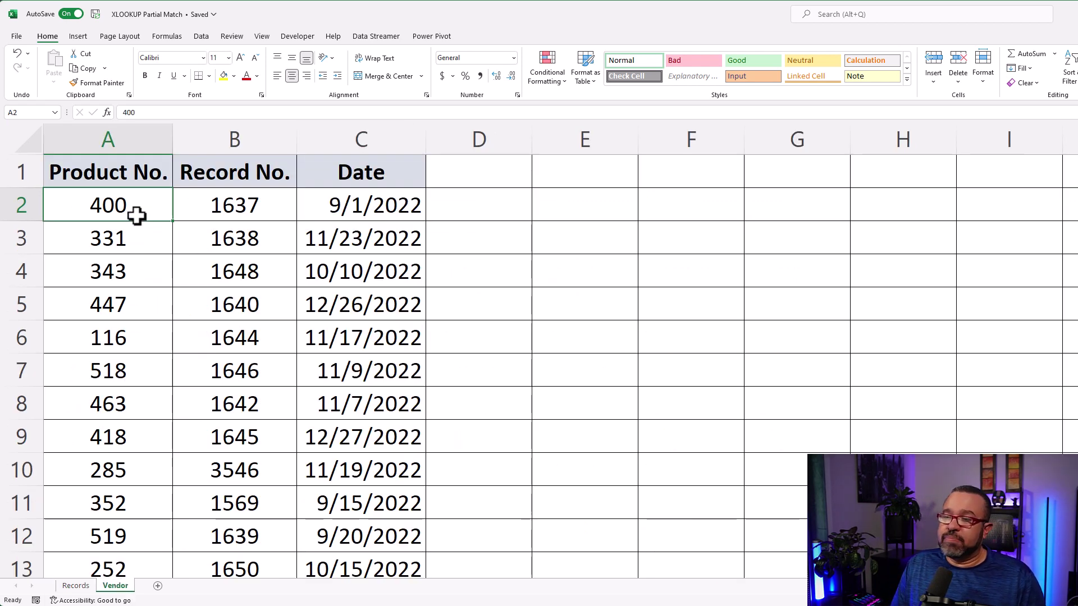
key(ctrl+Page_Up)
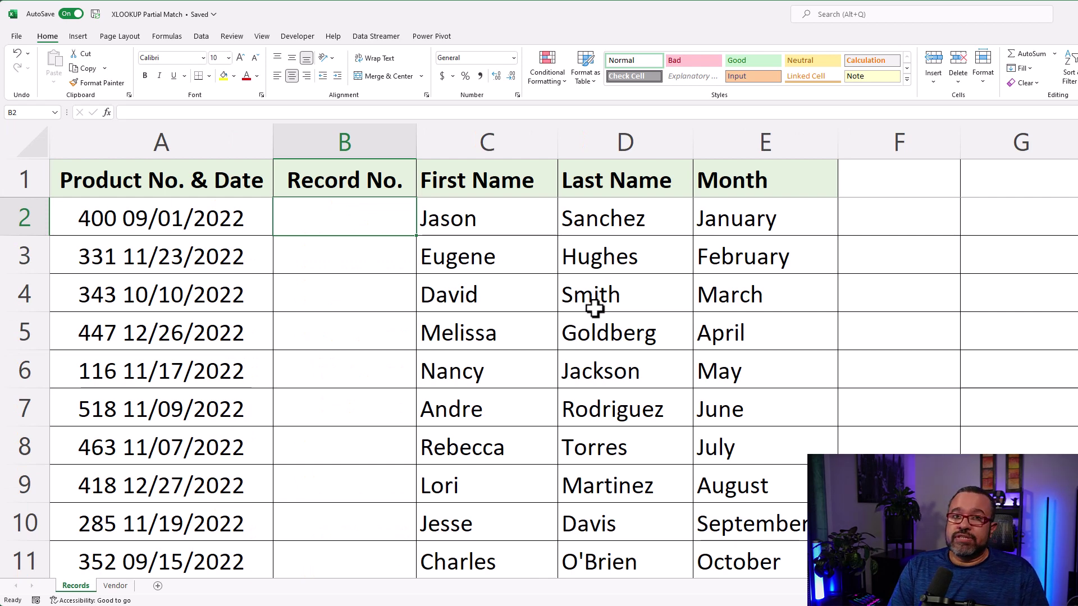
Step: In B2, enter =xlookup(left(A2,3), and start the lookup range on the Vendor sheet
text(=)
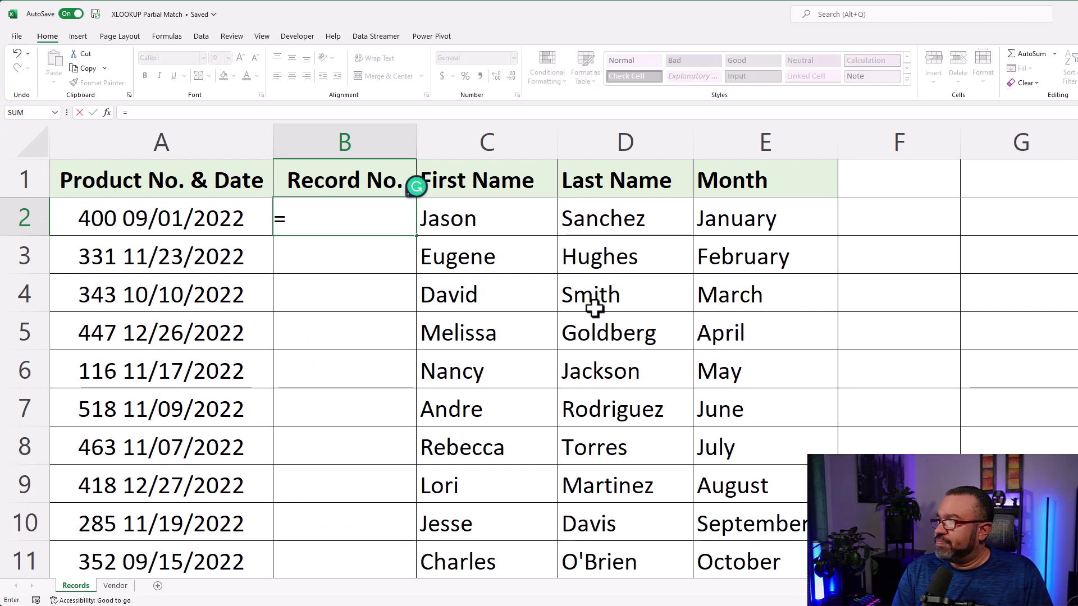
text(xlookup()
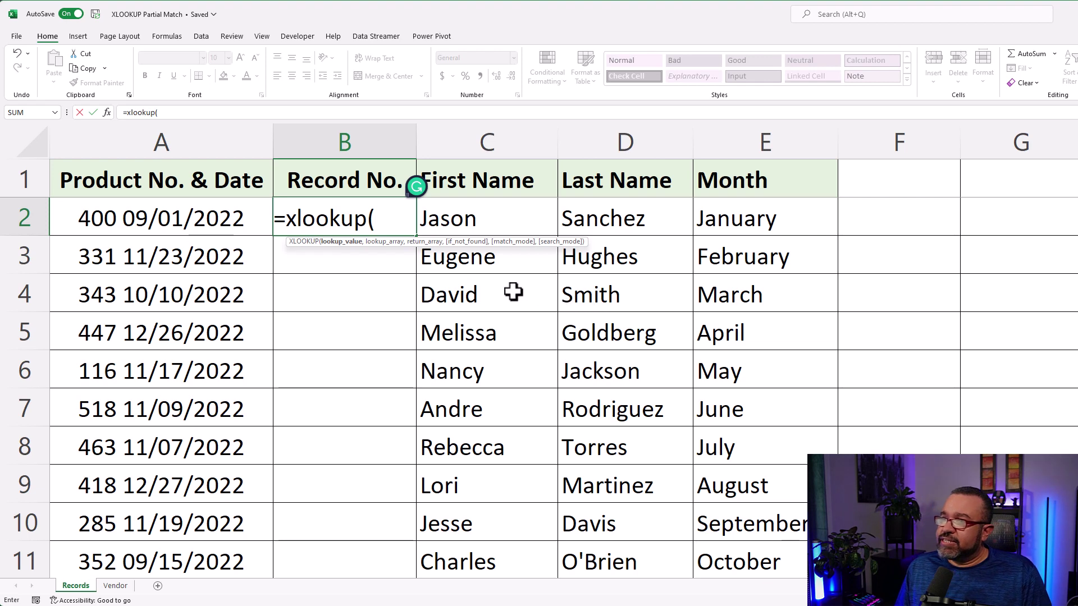
click(163, 219)
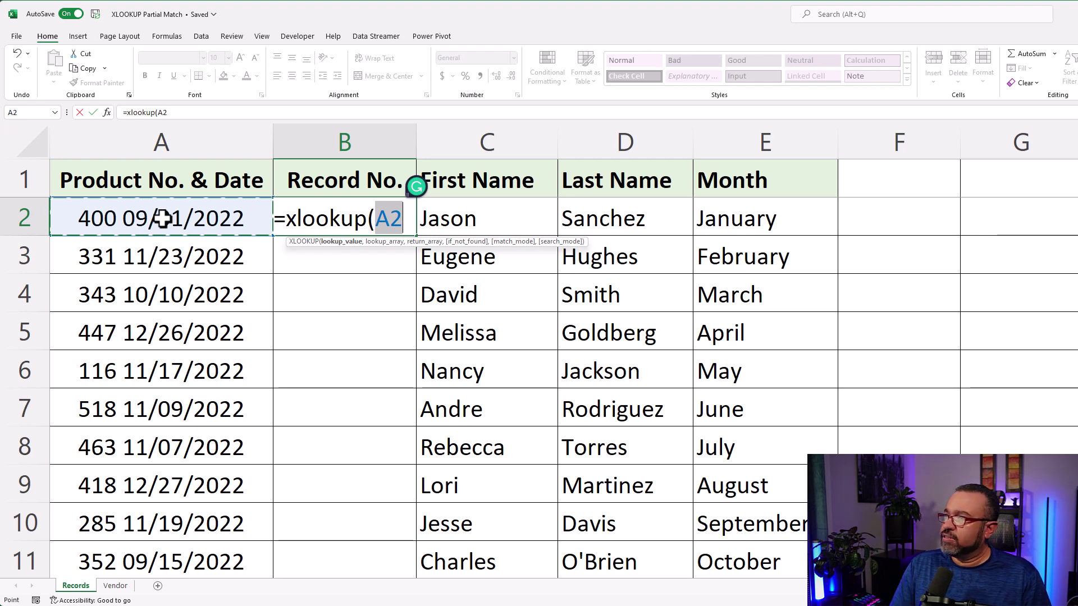
click(376, 219)
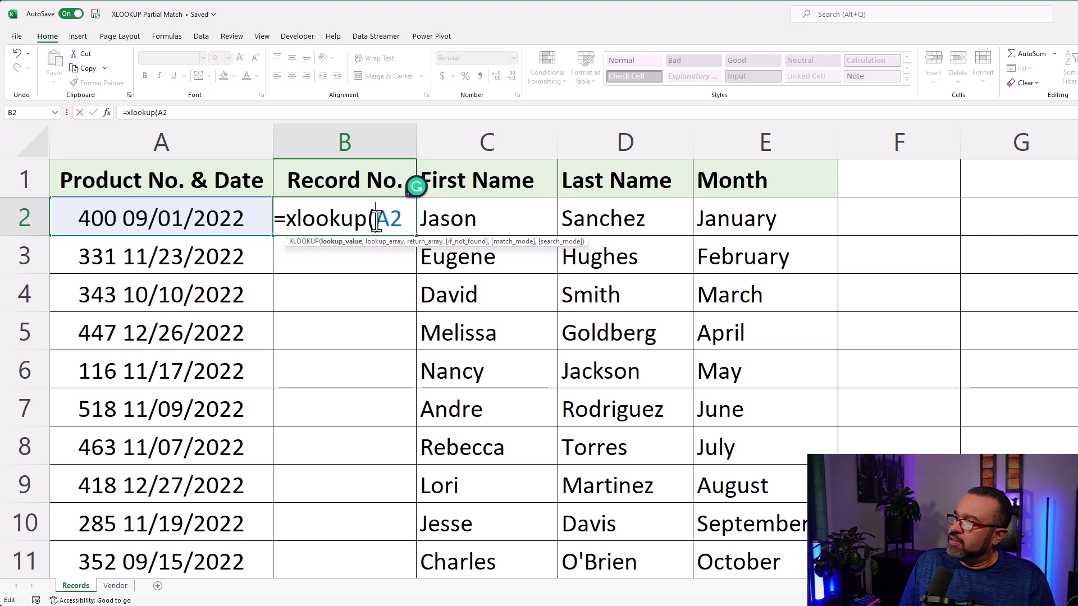
text(left)
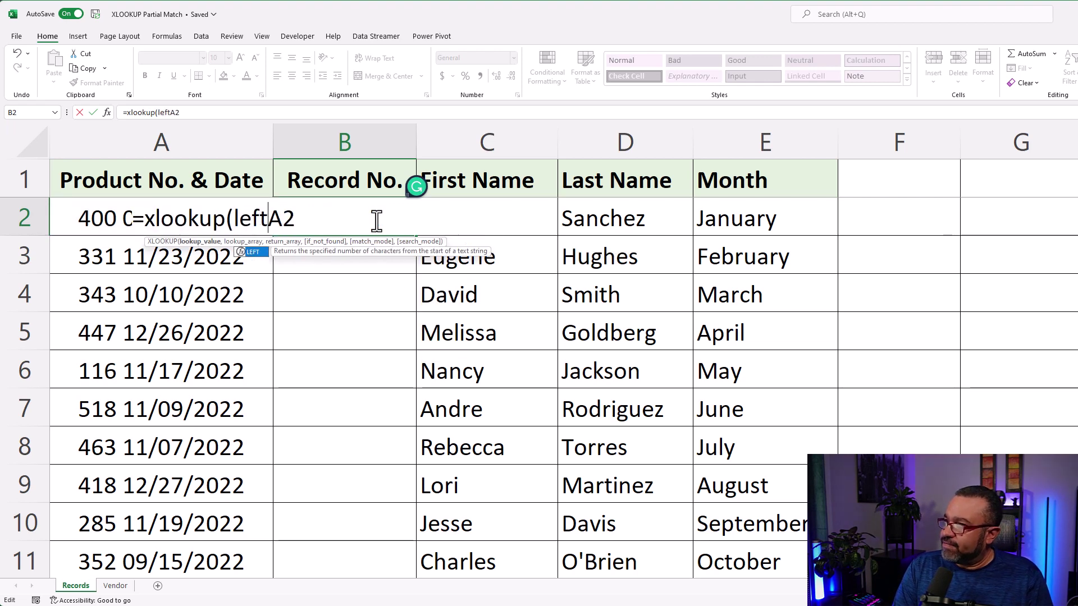
text(()
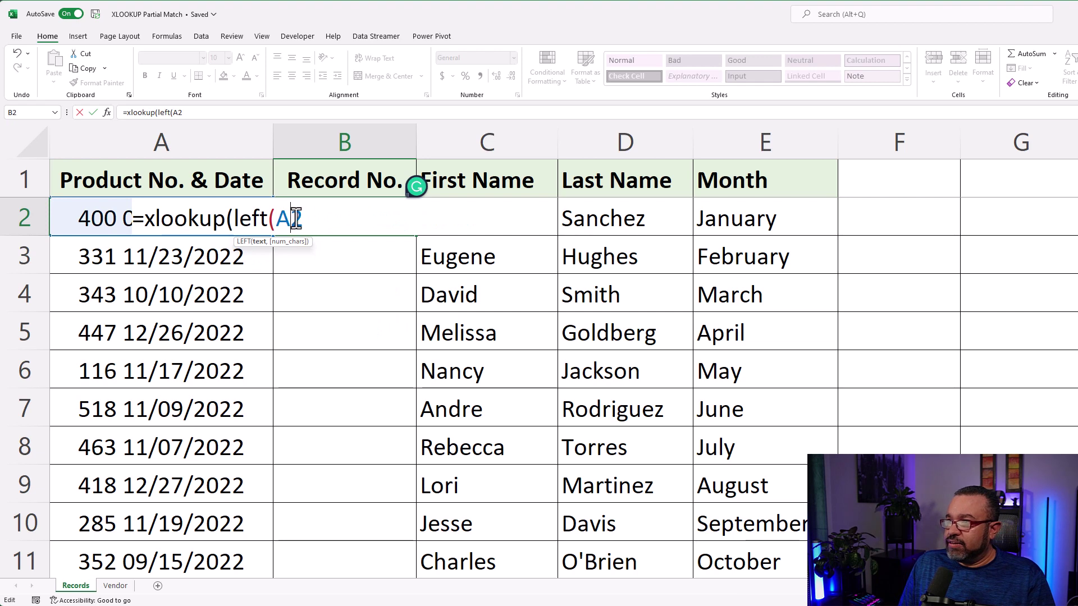
click(315, 219)
text(,)
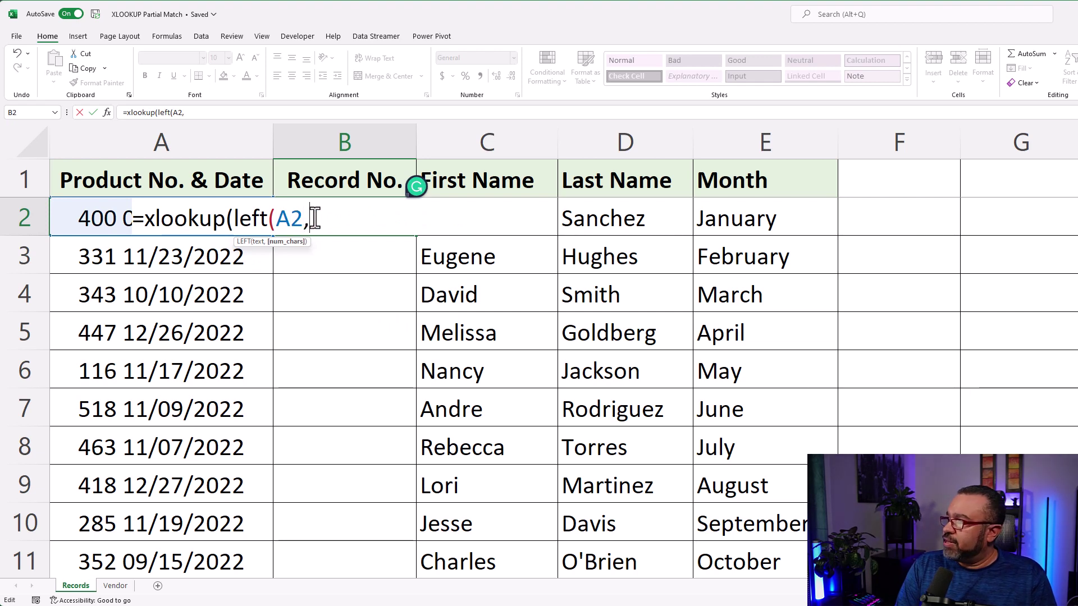
text(3)
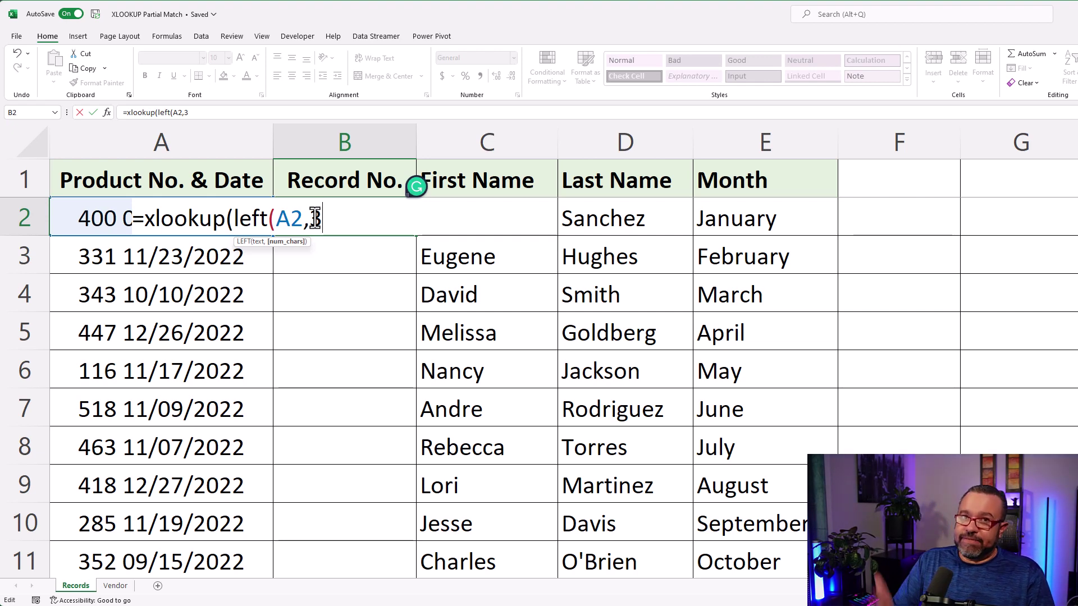
text(),)
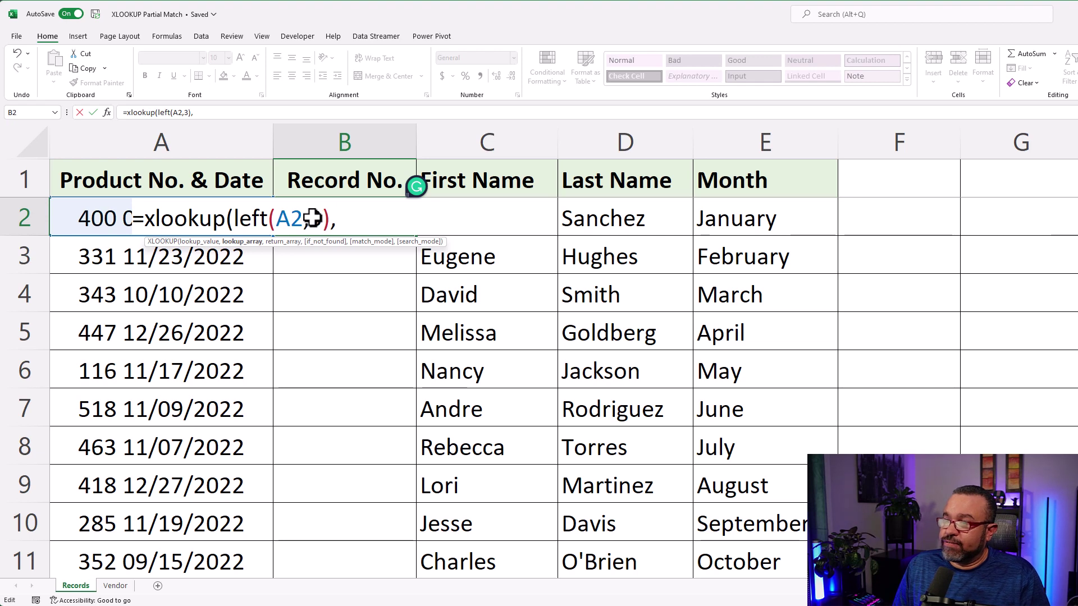
click(115, 586)
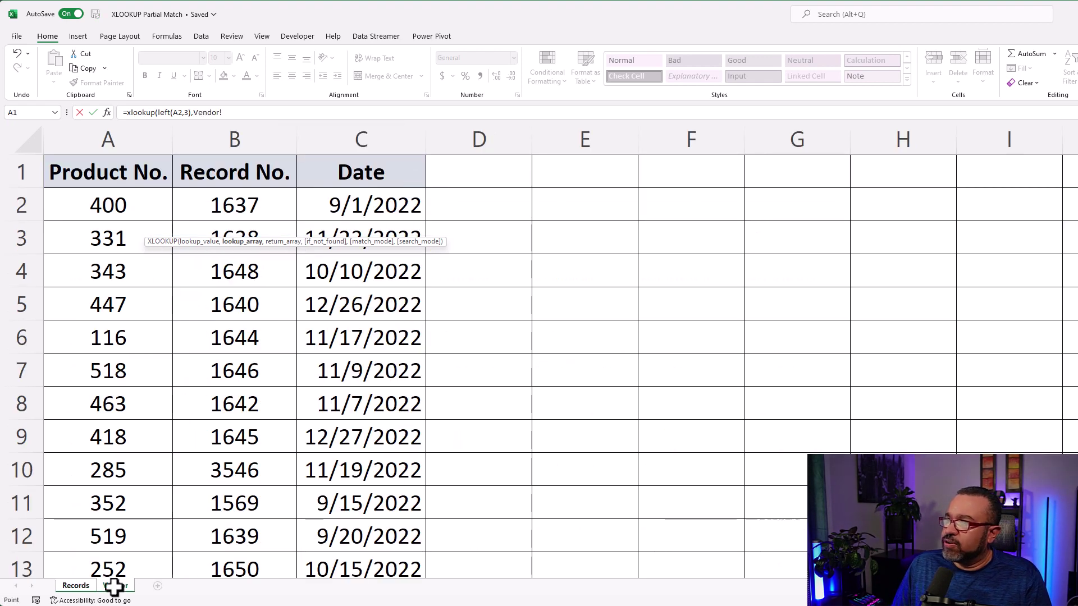
Step: Complete B2 as =xlookup(left(A2,3),Vendor!A:A,Vendor!B:B,"Not Found",0,1), which shows Not Found
click(93, 140)
text(,)
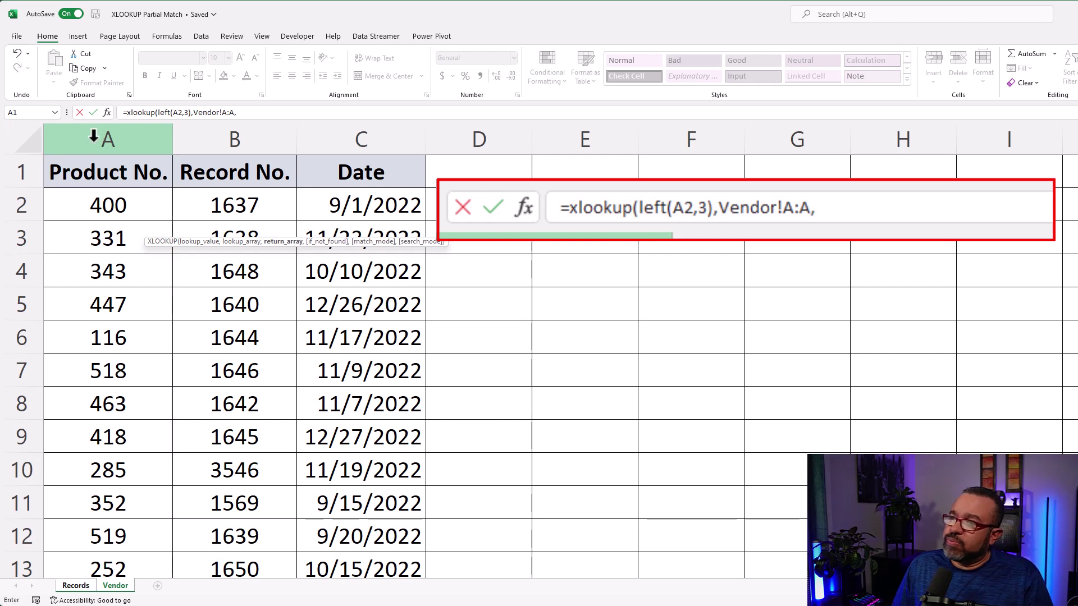
click(234, 135)
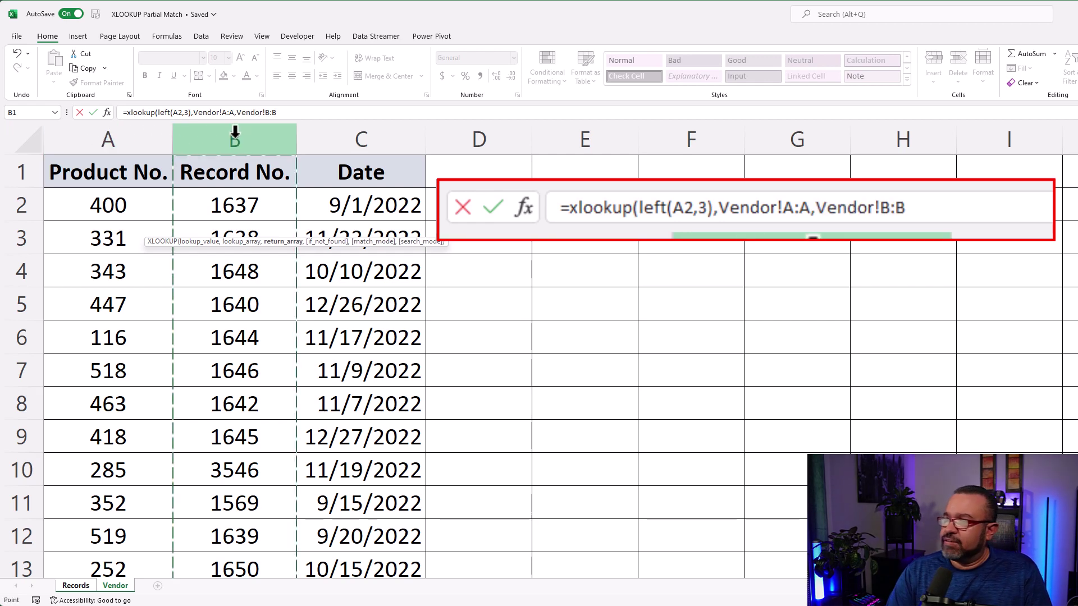
text(,)
text("Not Fou)
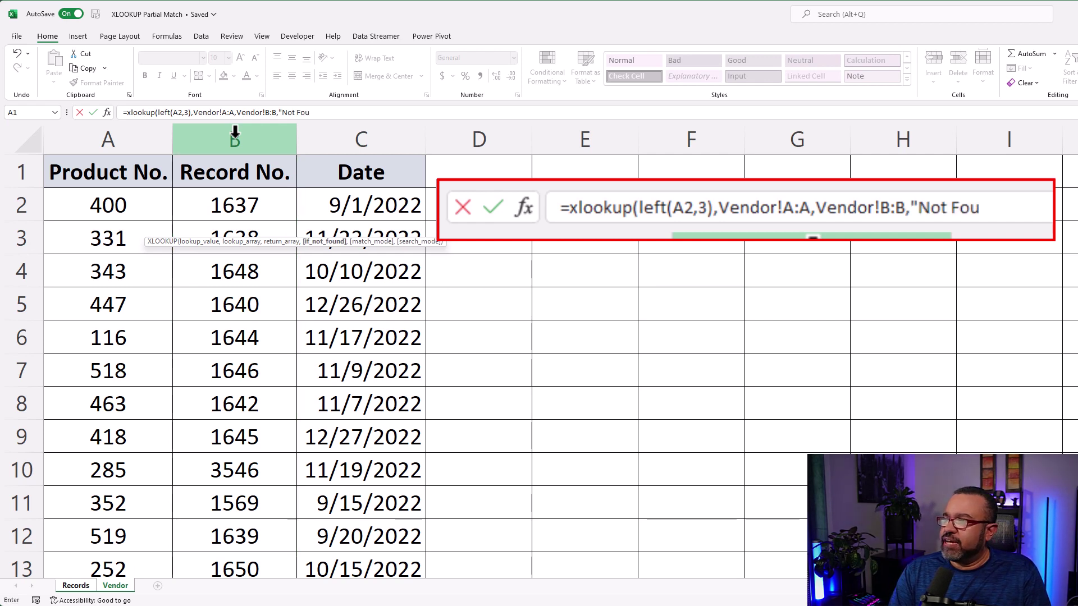
text(nd",0)
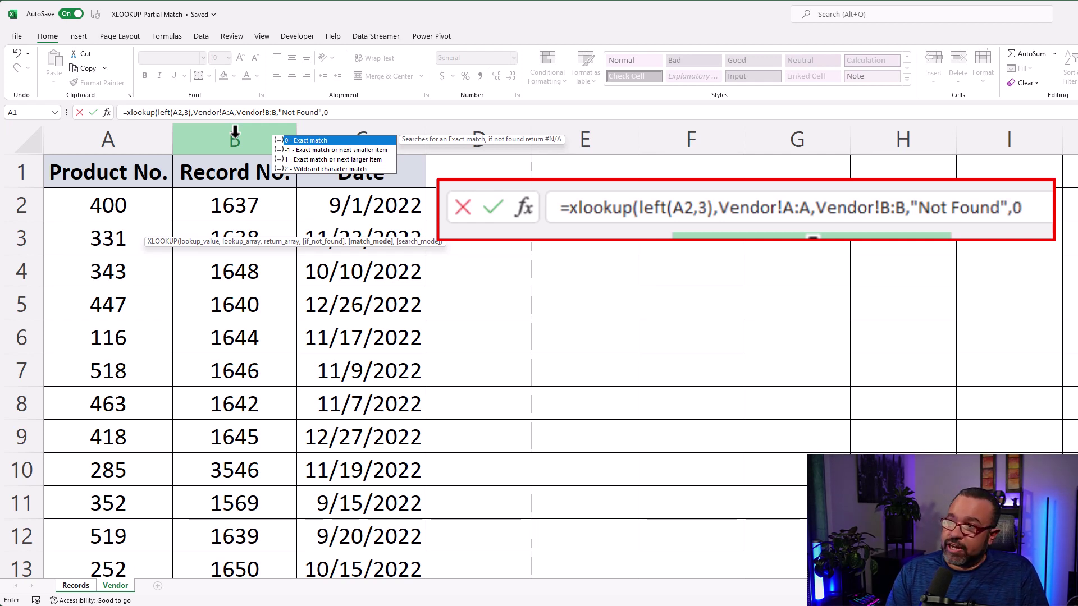
text(,)
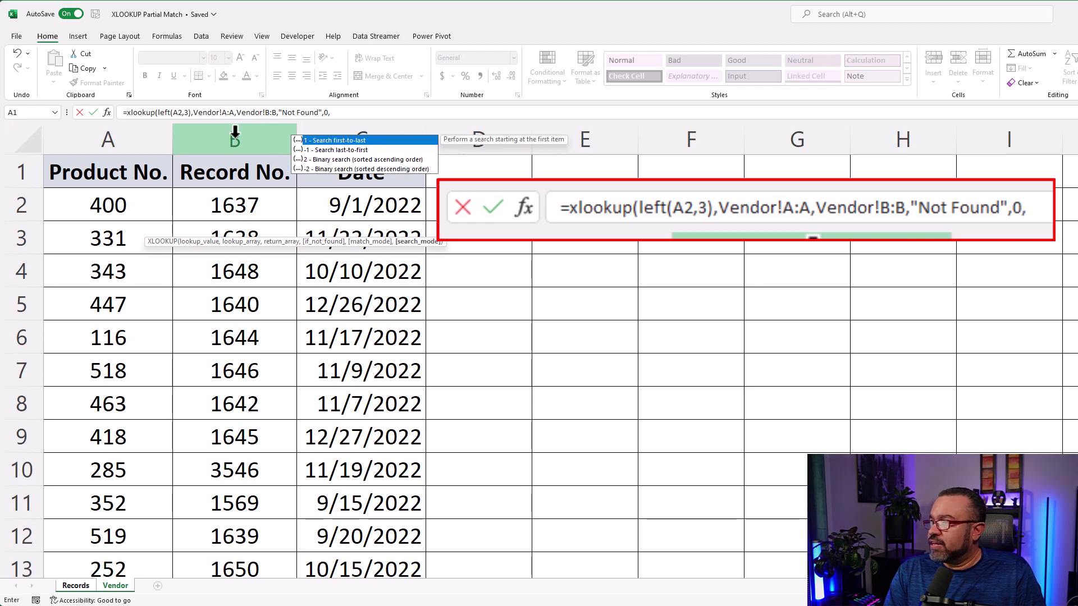
text(1)
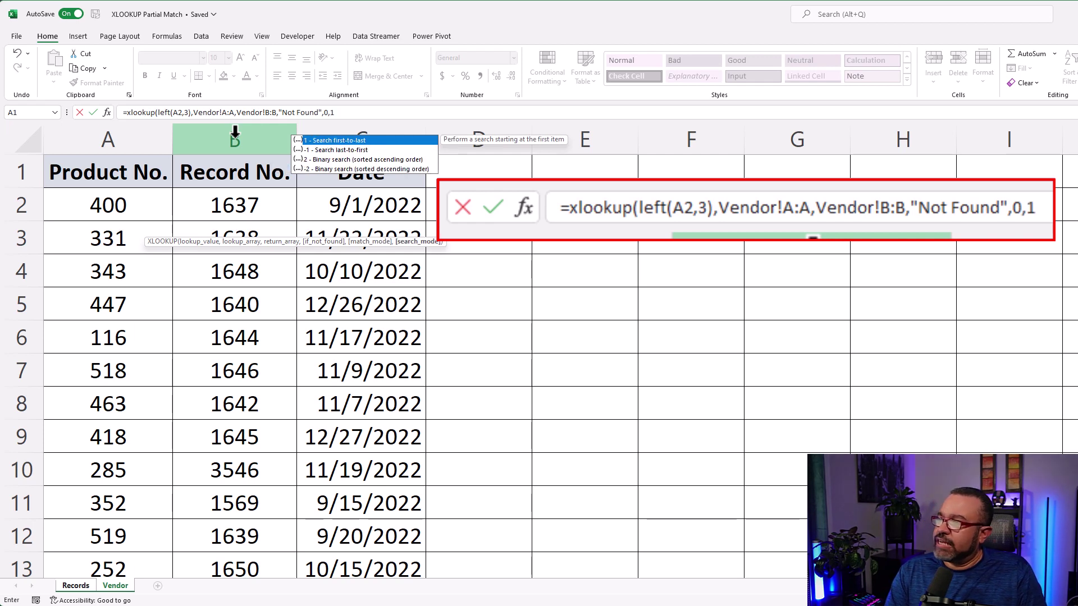
text())
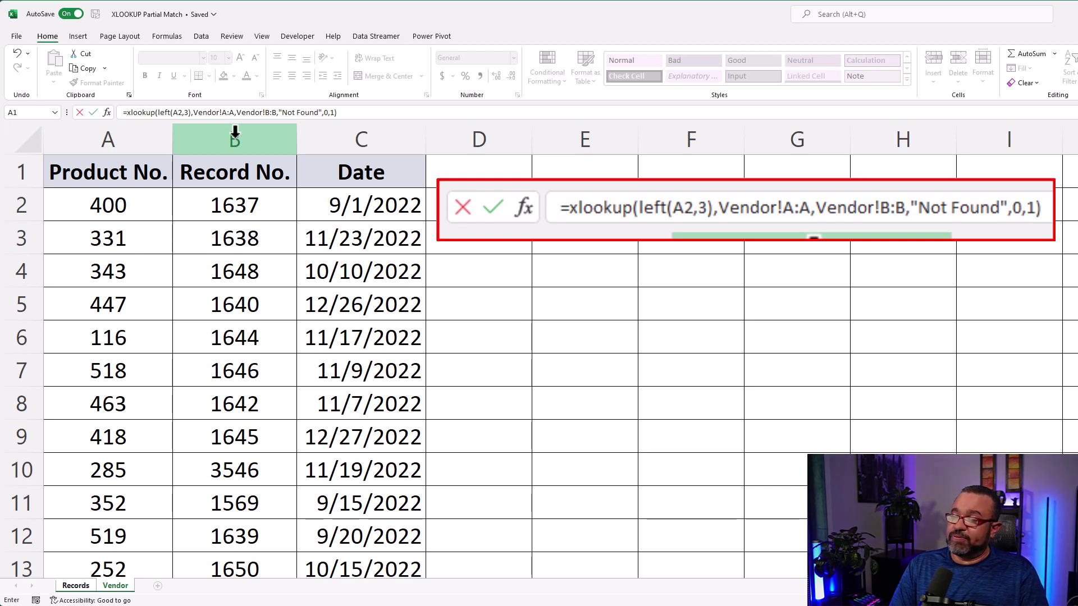
key(Return)
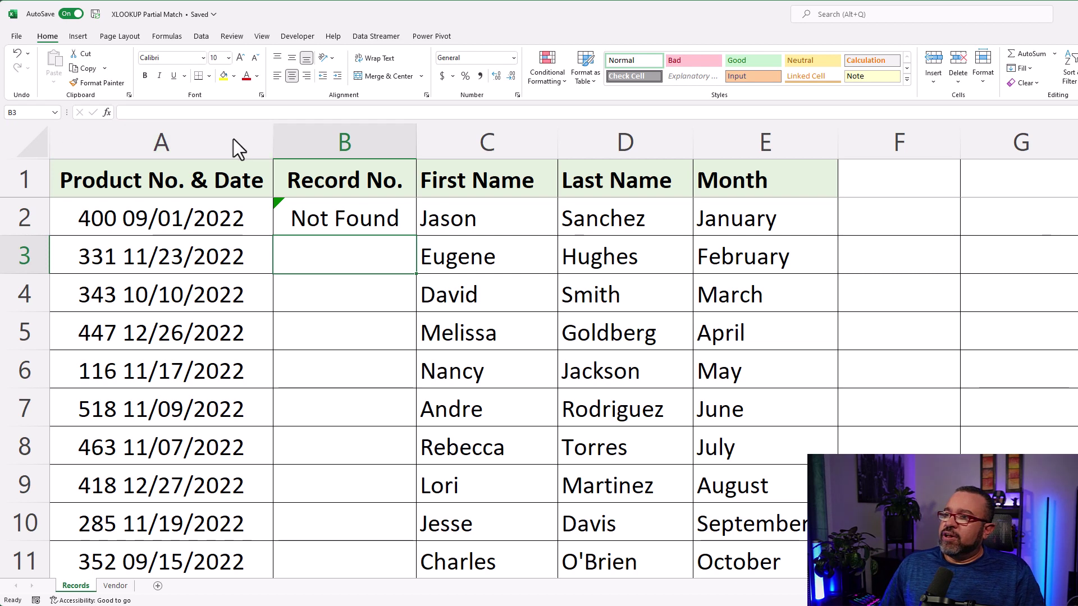
click(119, 222)
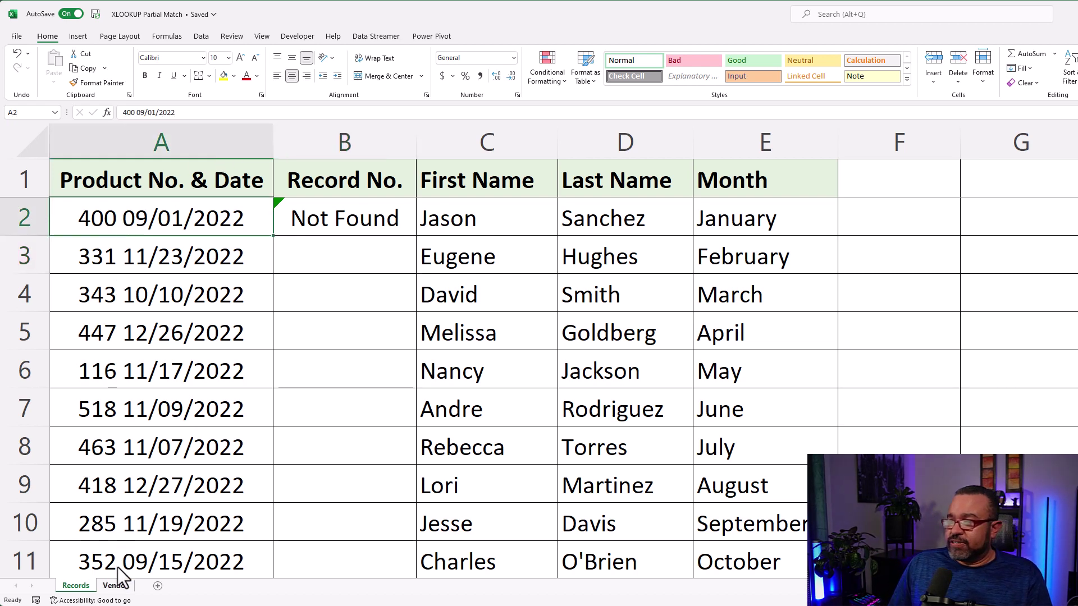
click(115, 585)
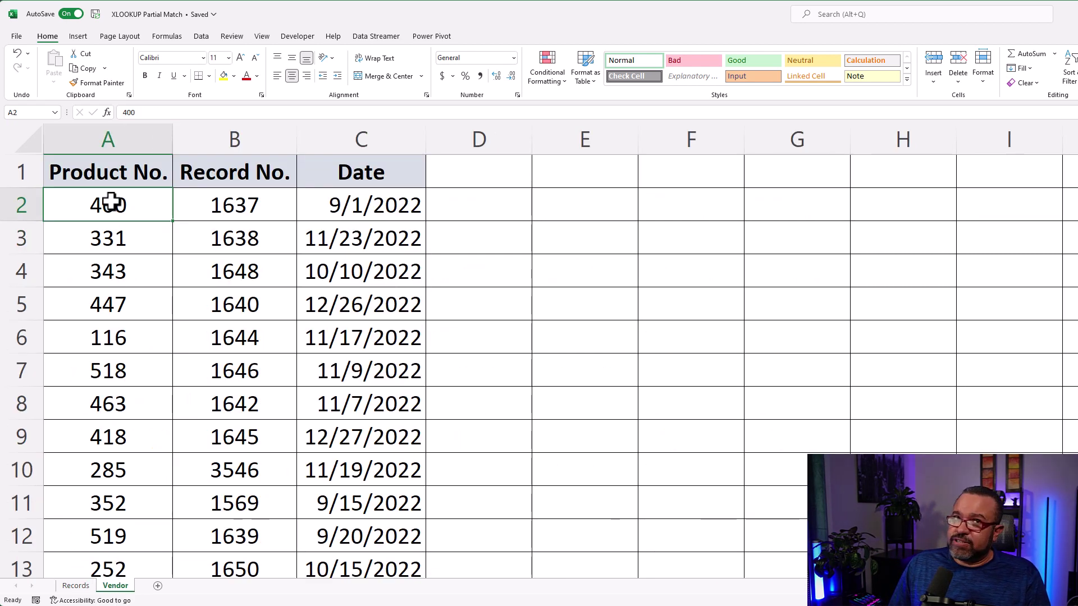
click(76, 585)
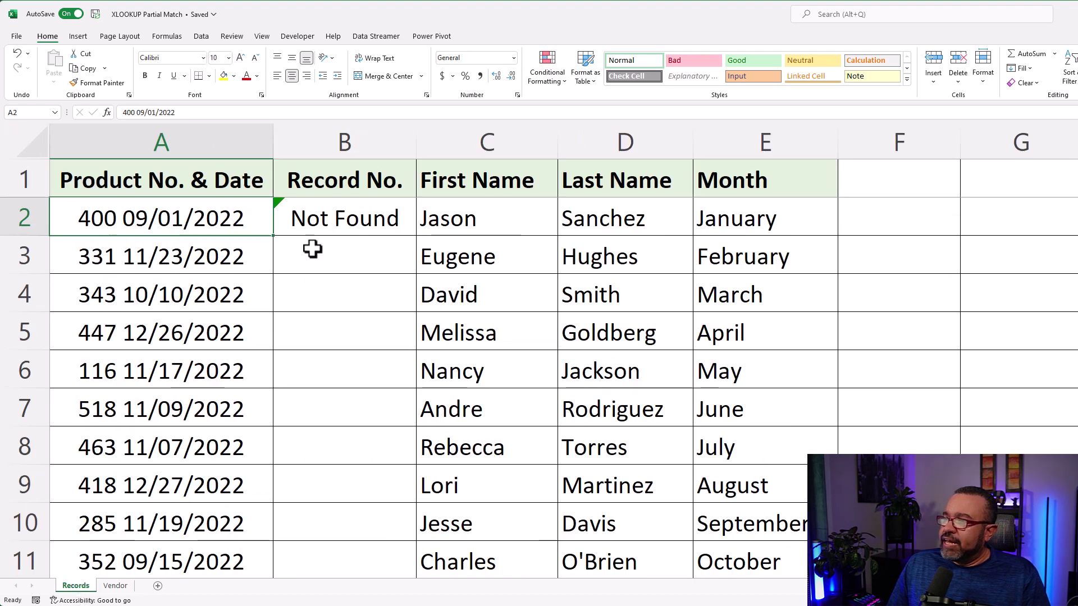
click(325, 220)
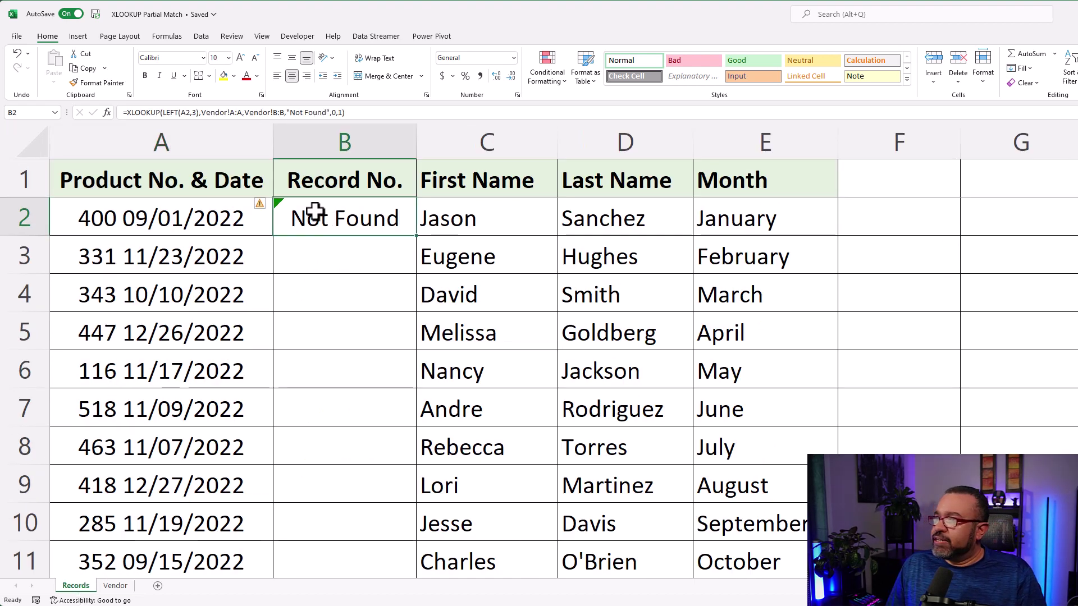
double_click(314, 219)
drag(181, 219, 260, 219)
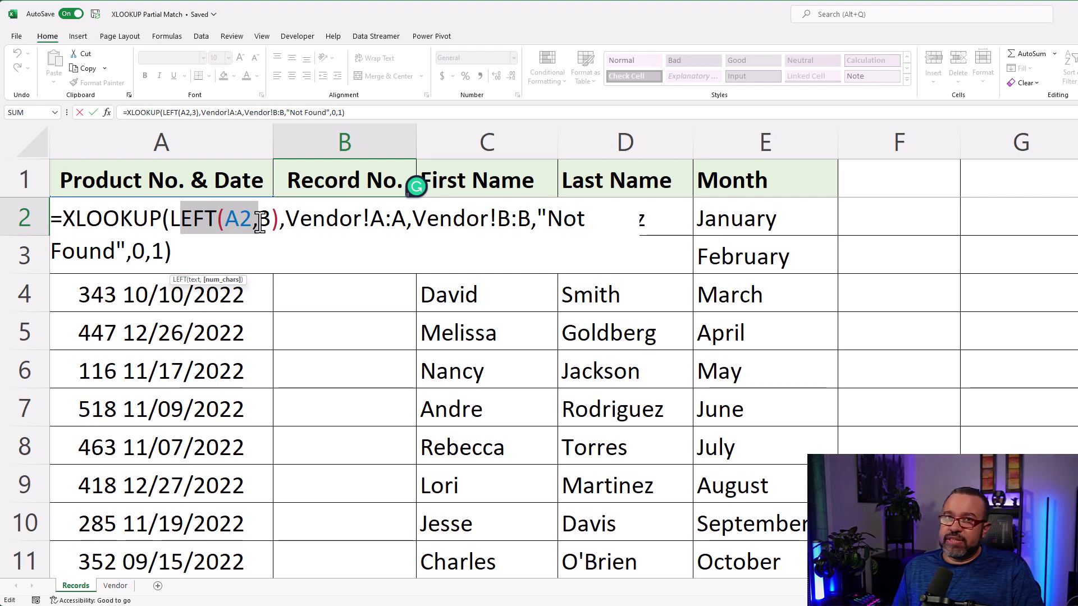
key(ctrl+Return)
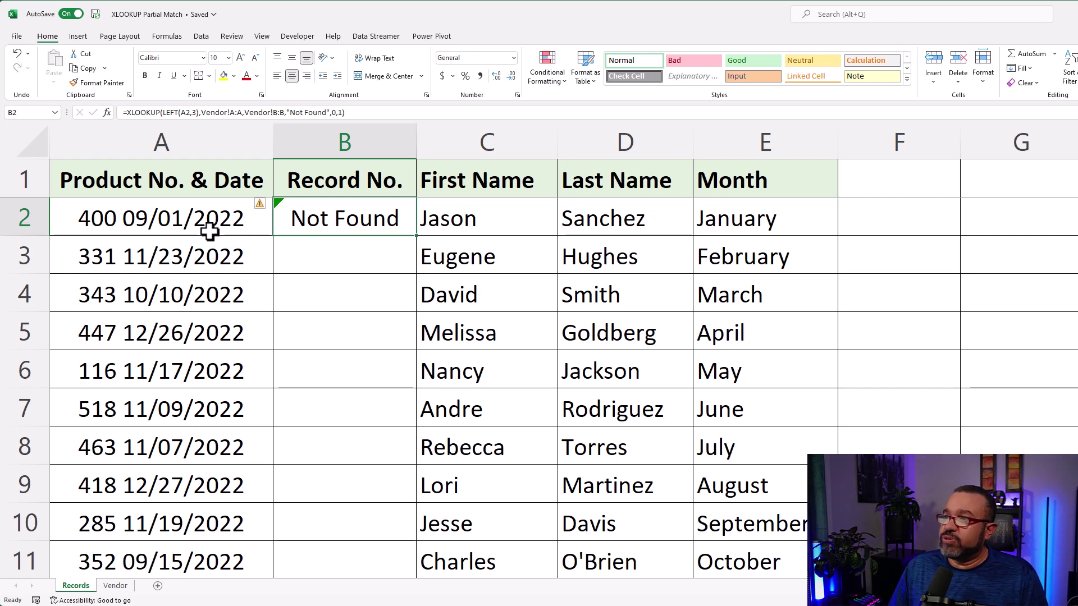
click(152, 136)
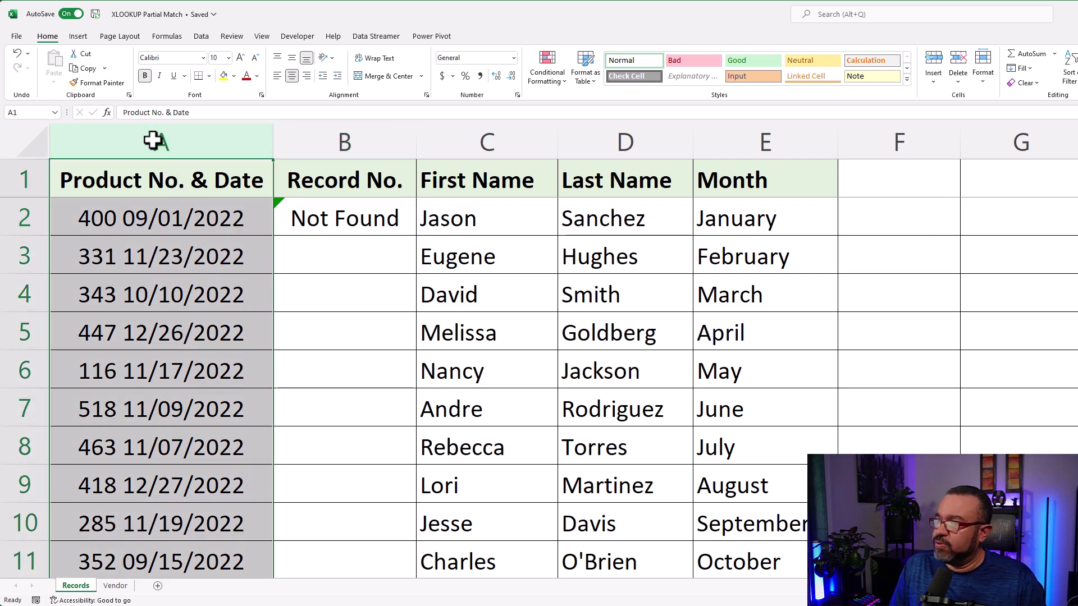
Step: Use Text to Columns to convert column A's Product No. & Date values to Text format
click(202, 38)
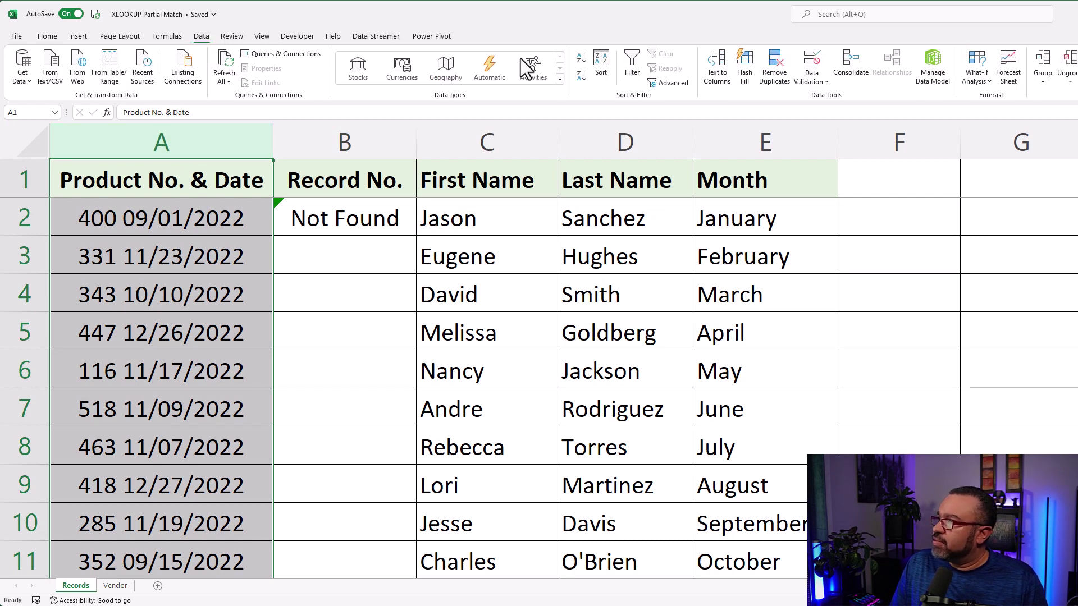
click(721, 56)
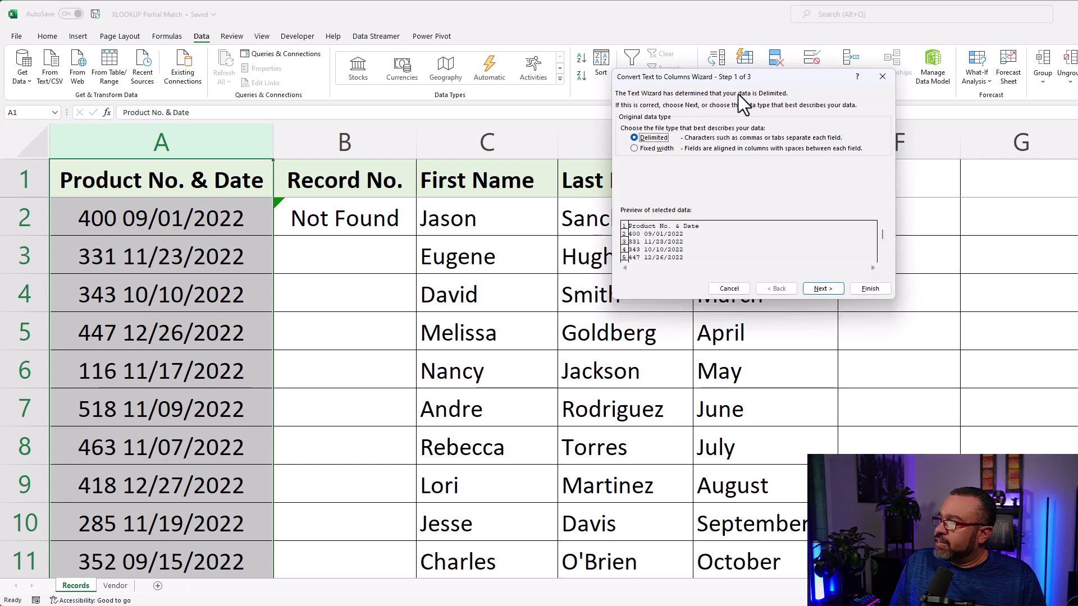
click(823, 289)
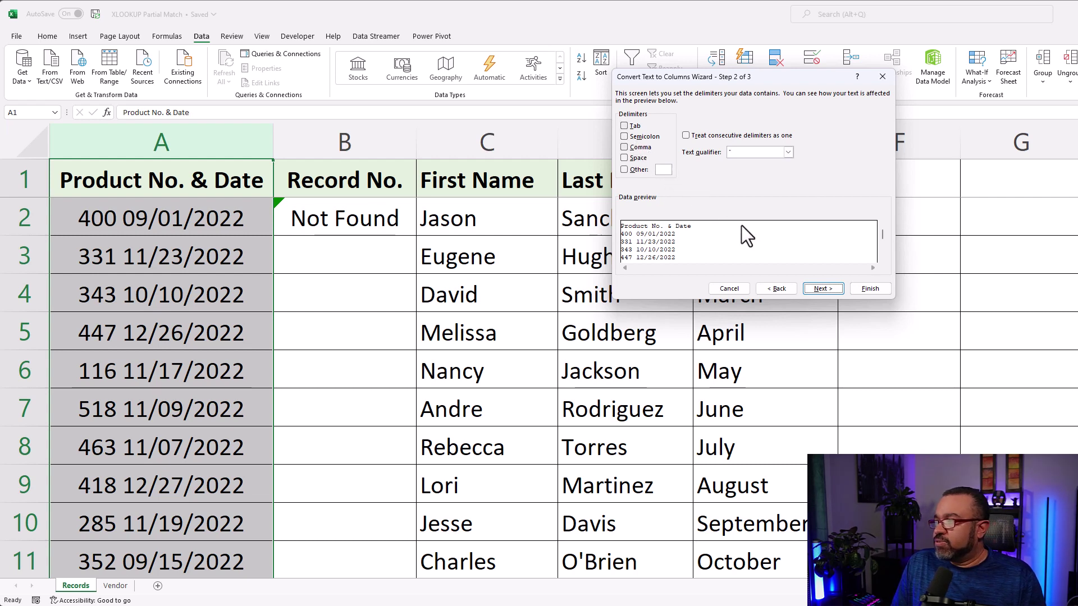
click(819, 287)
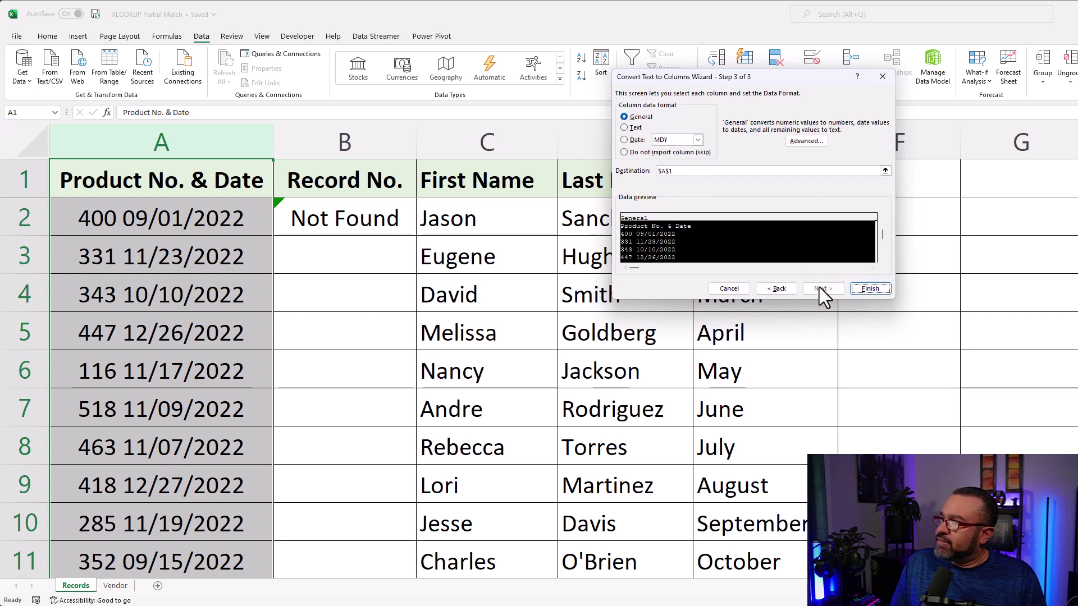
click(625, 127)
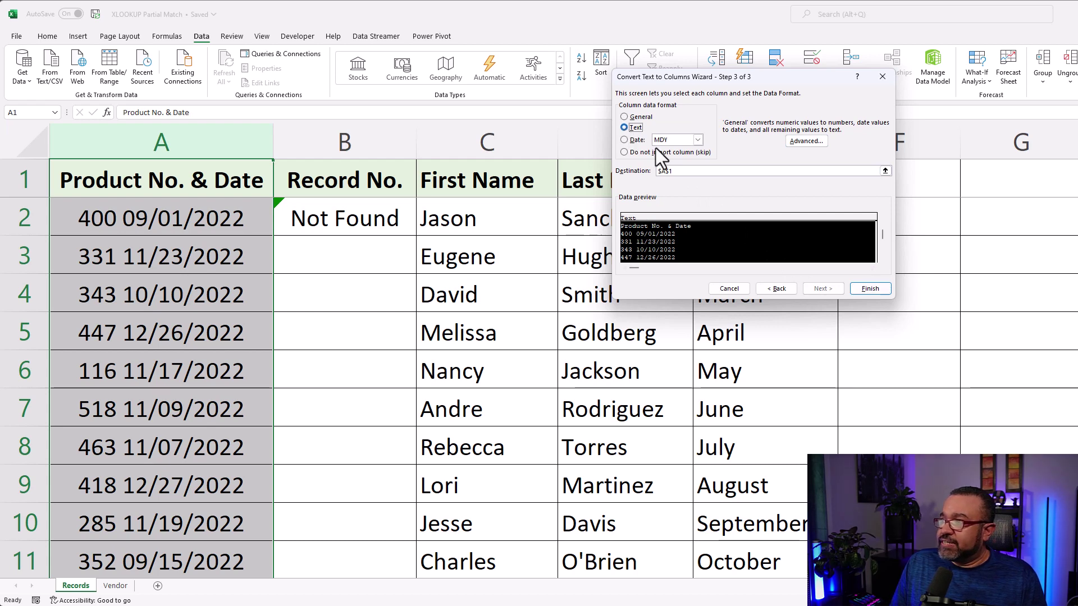
click(870, 288)
Step: Check A2's value and B2's lookup result, which still shows Not Found
click(216, 216)
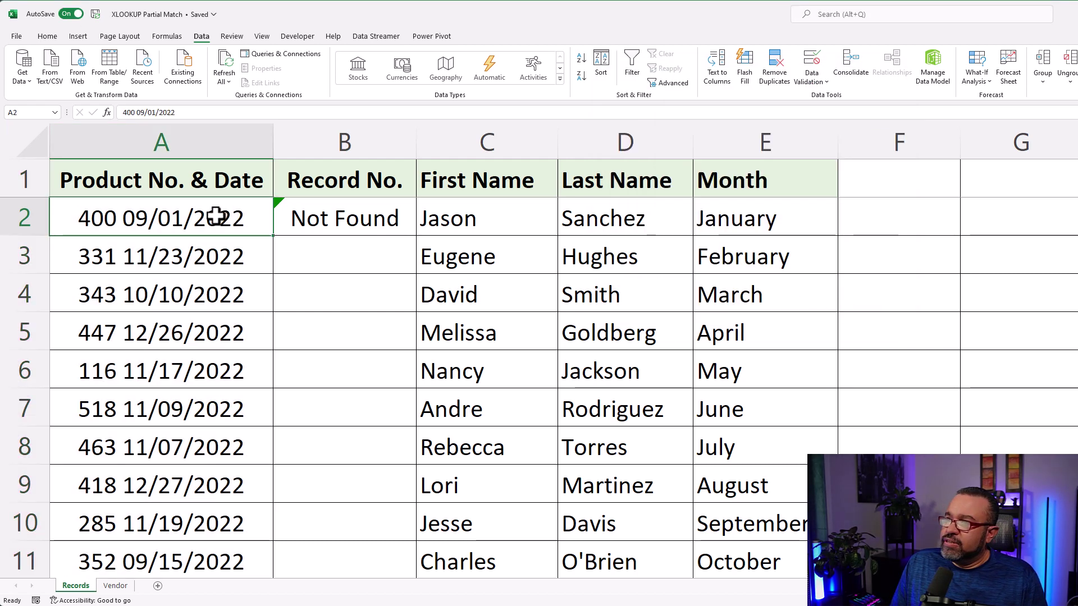
click(370, 228)
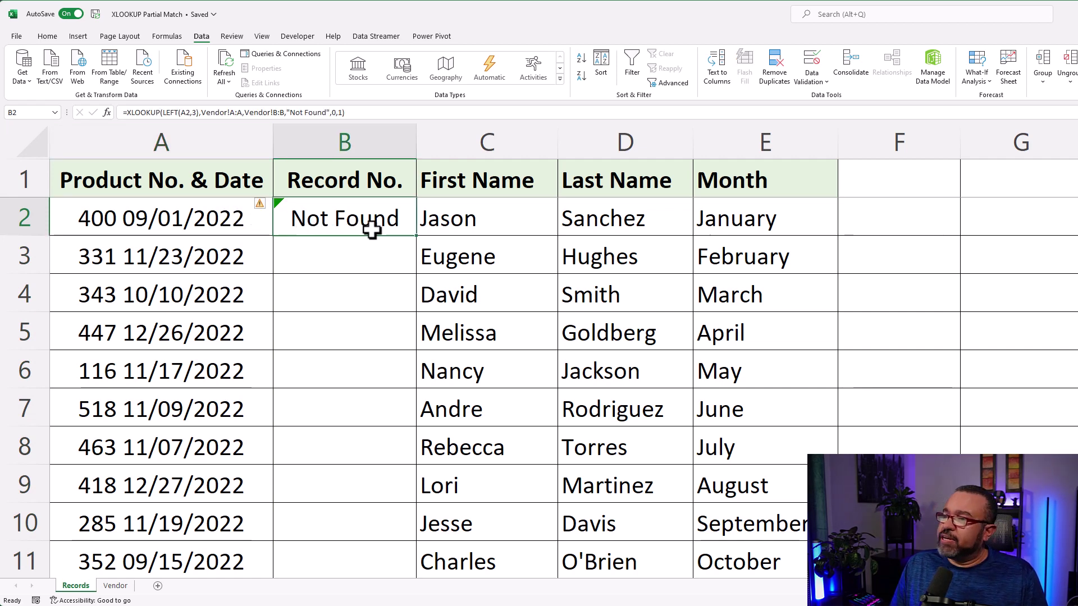
click(115, 585)
Step: Convert the Vendor sheet's Product No. column to Text, so B2 returns 1637
click(112, 135)
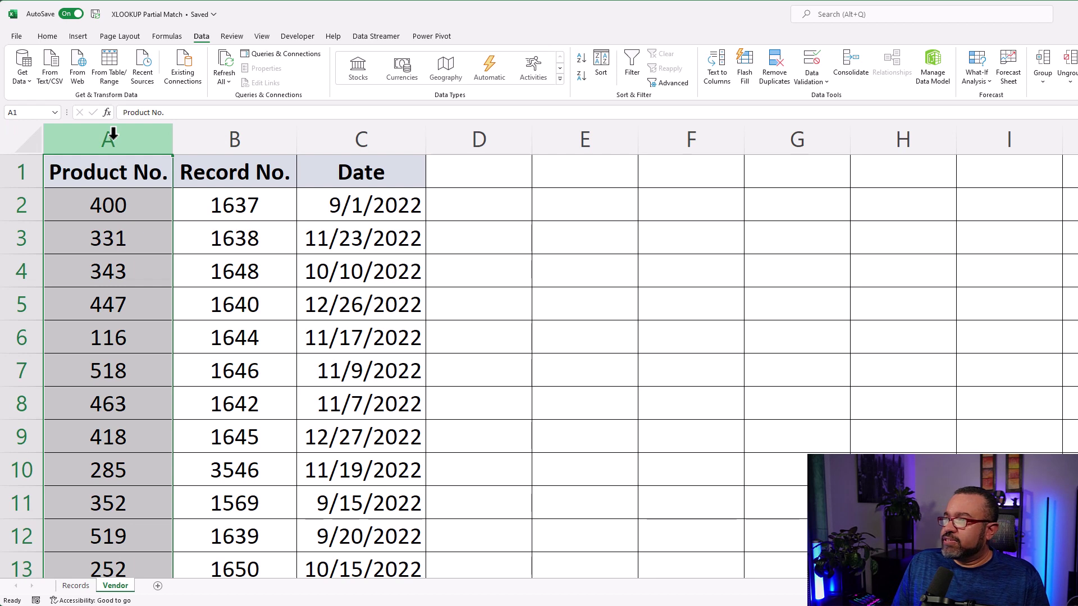
click(720, 70)
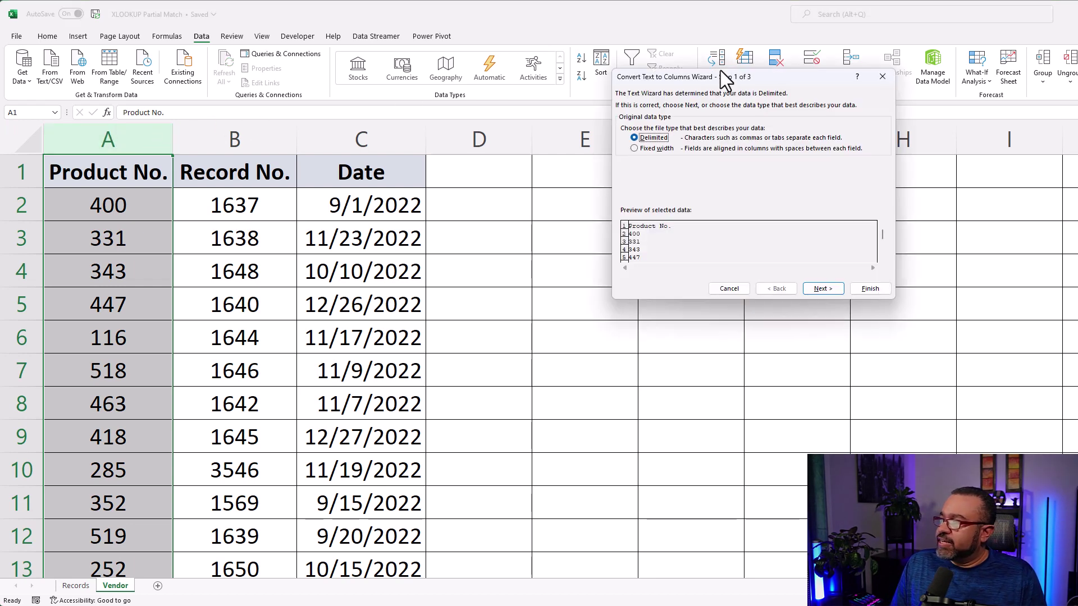
click(822, 288)
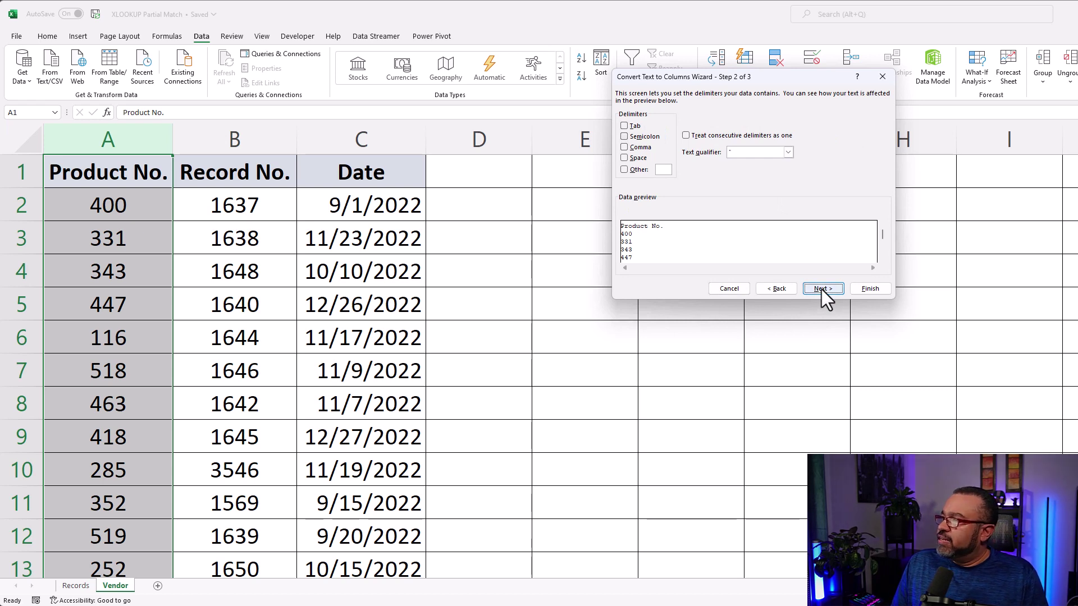
click(821, 289)
click(632, 128)
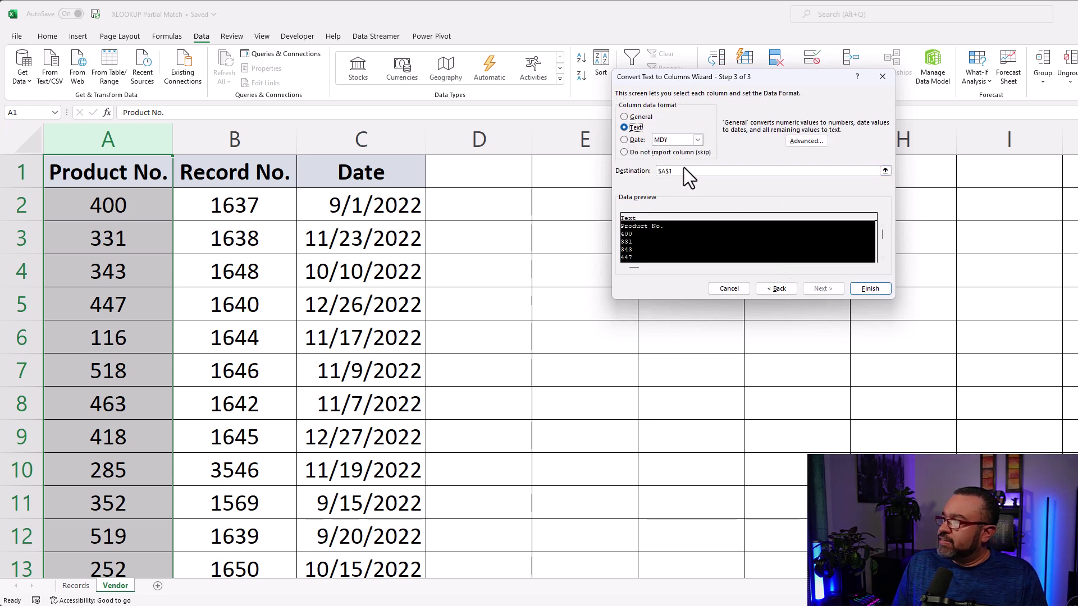
click(869, 290)
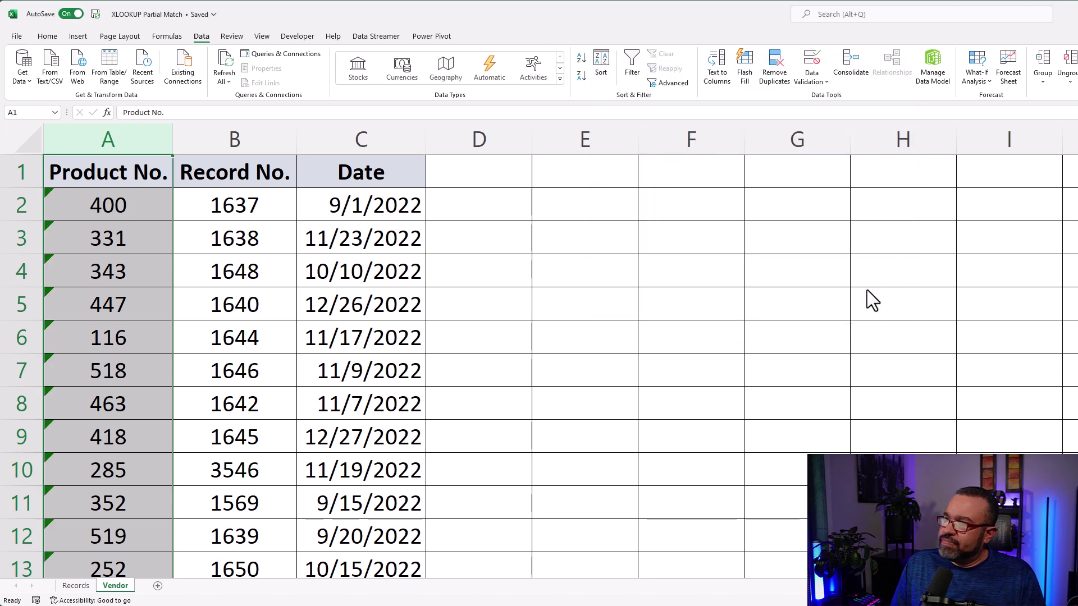
click(75, 585)
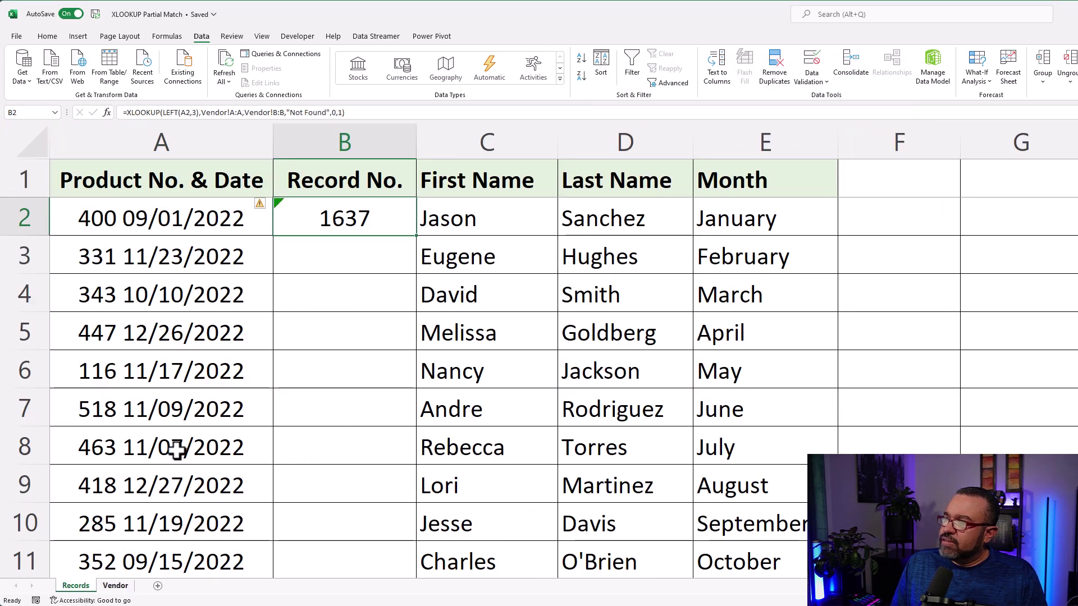